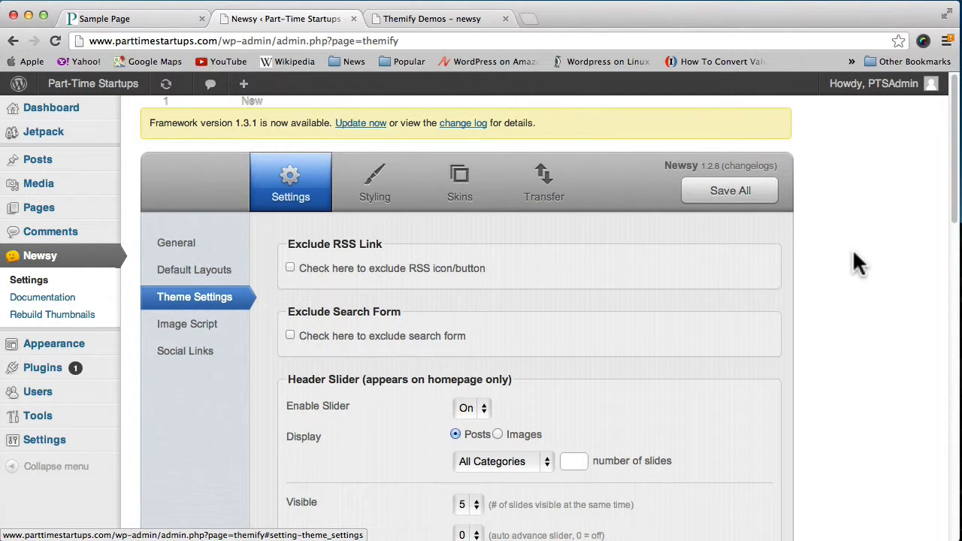
# Compare the exclude RSS link and search form options with the RSS icon and search box on the live site.
pyautogui.scroll(-3, 859, 263)
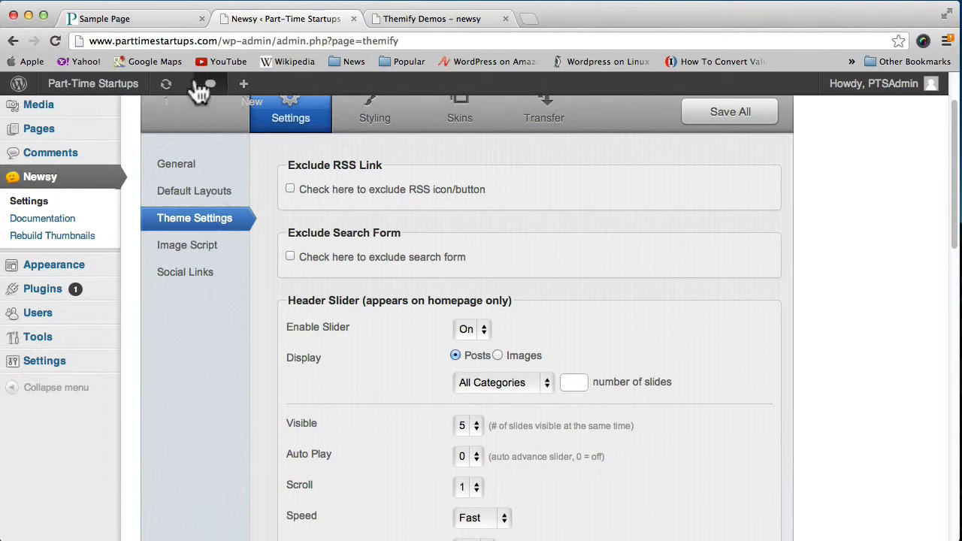
pyautogui.click(157, 20)
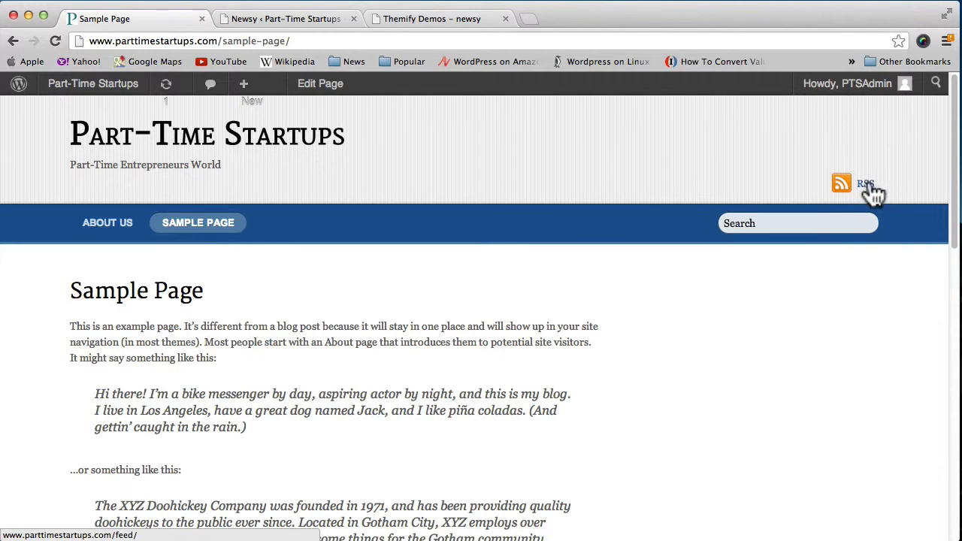
pyautogui.click(326, 19)
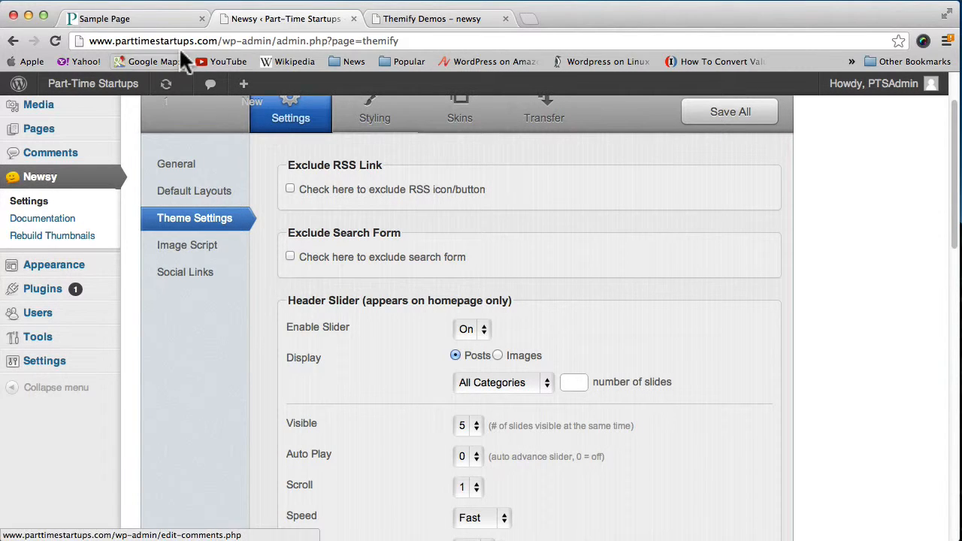
pyautogui.click(142, 18)
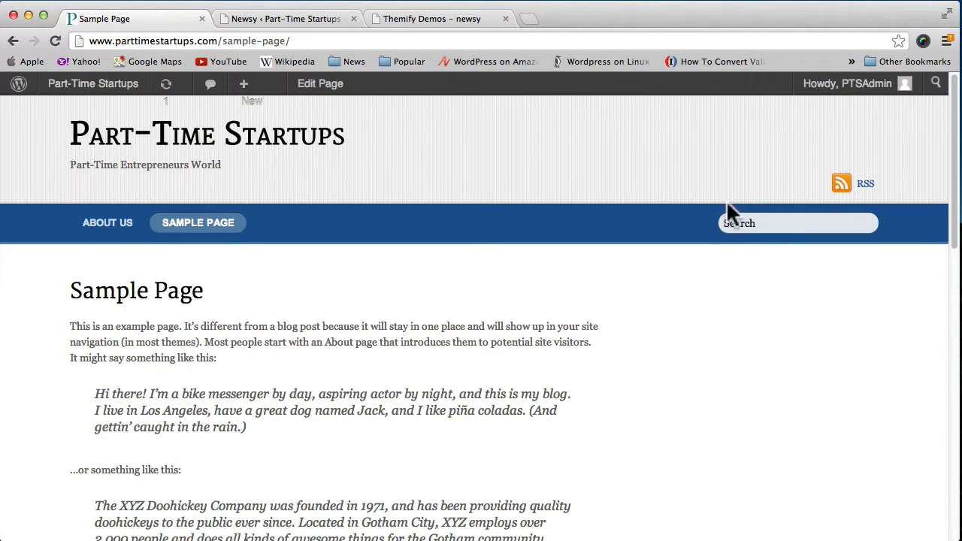
pyautogui.click(323, 20)
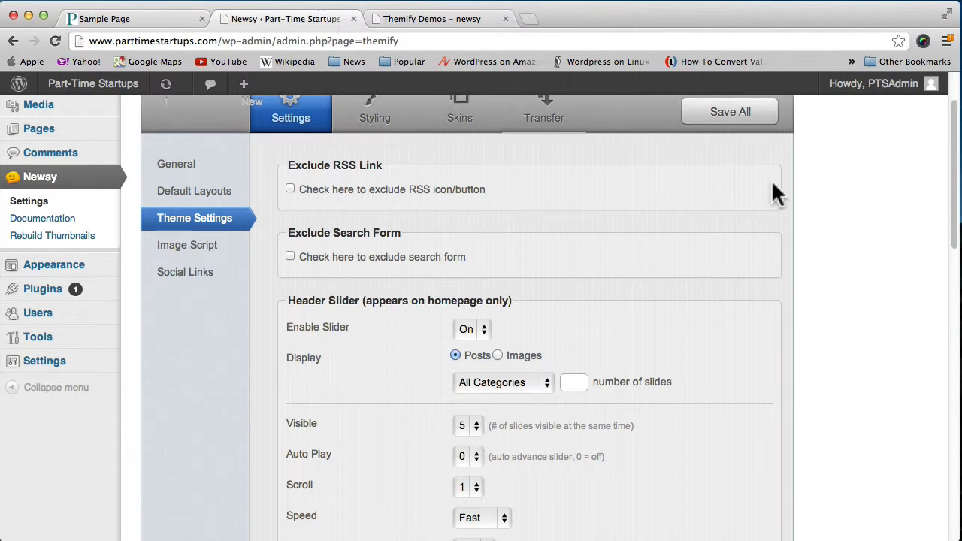
# Review the header slider settings and examine the matching Featured section on the Part-Time Startups homepage.
pyautogui.scroll(-3, 820, 248)
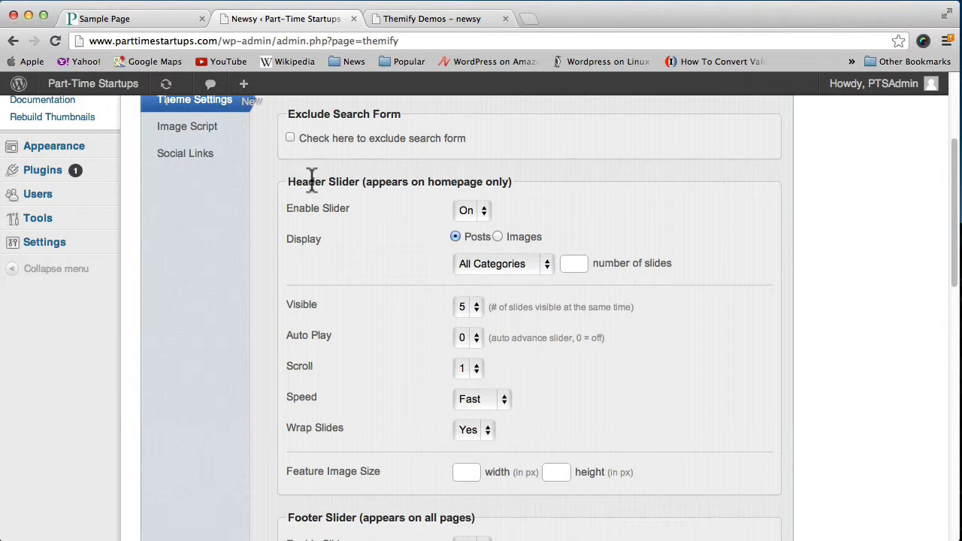
pyautogui.click(159, 19)
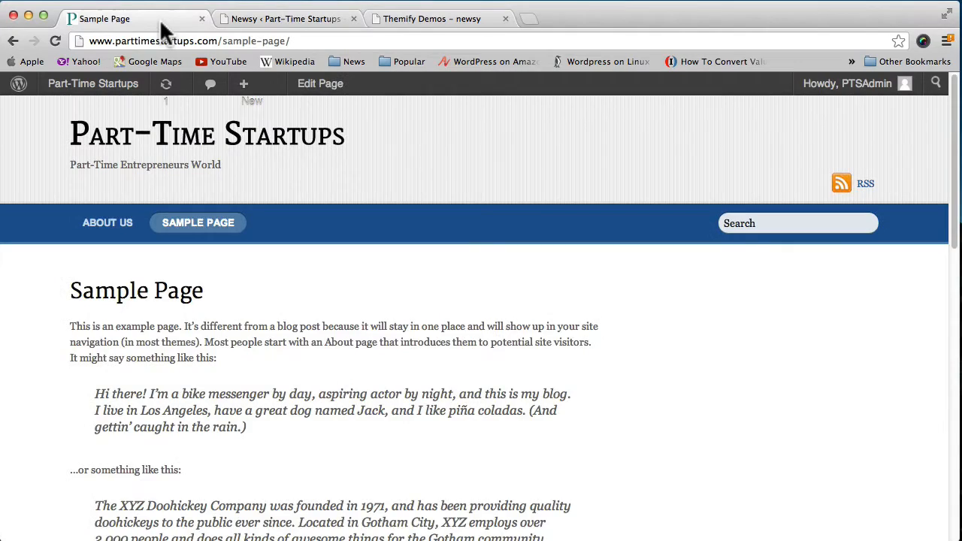
pyautogui.click(140, 152)
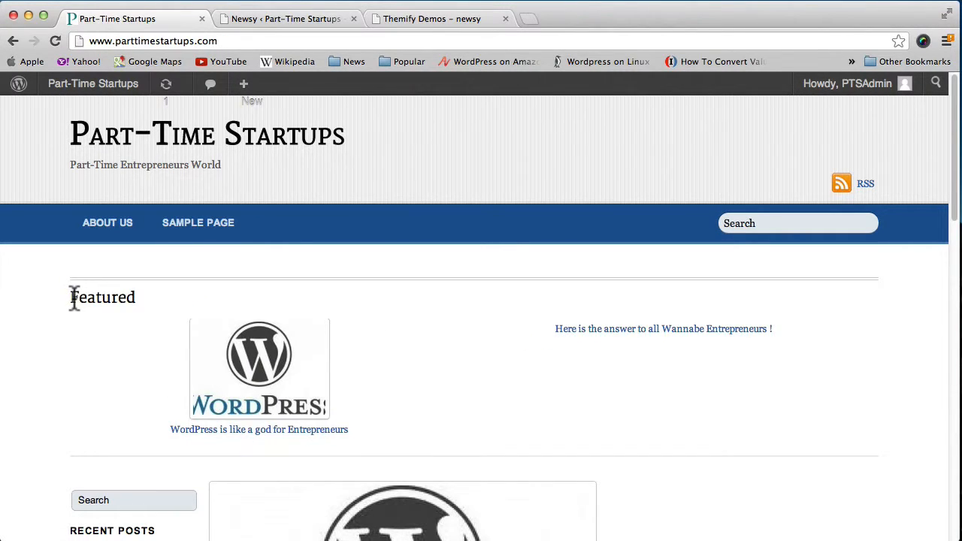
pyautogui.moveTo(73, 297); pyautogui.dragTo(736, 428)
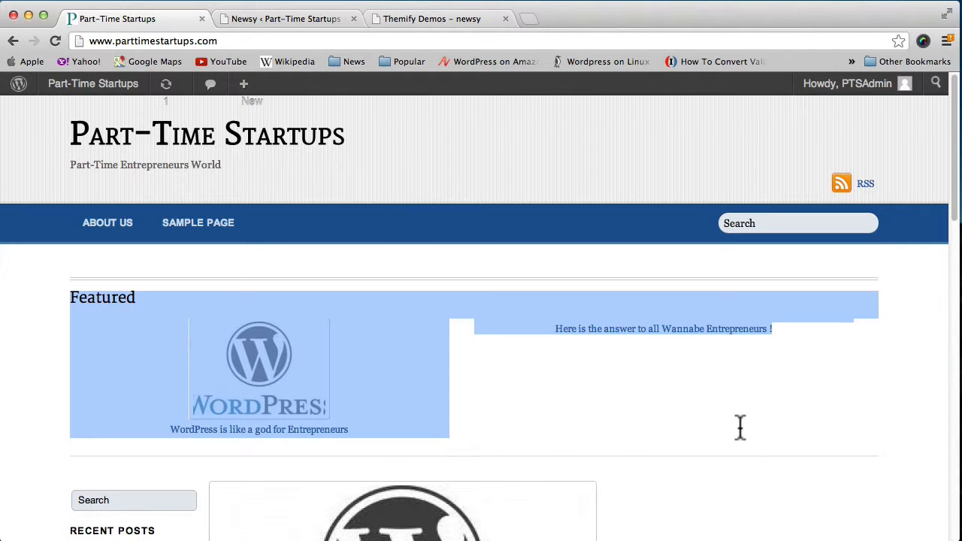
pyautogui.click(612, 377)
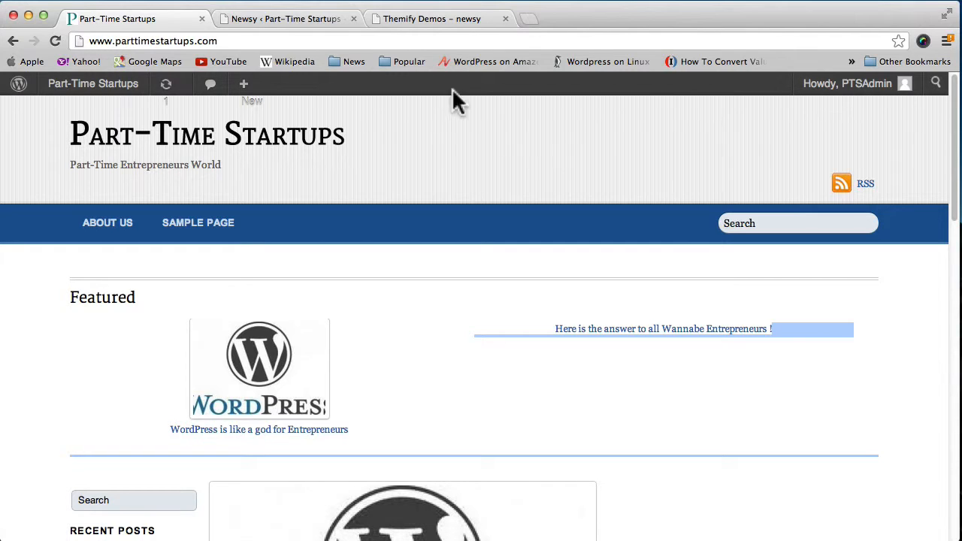
# Advance the Featured header slider on the Themify Newsy demo to see how its posts scroll.
pyautogui.click(409, 21)
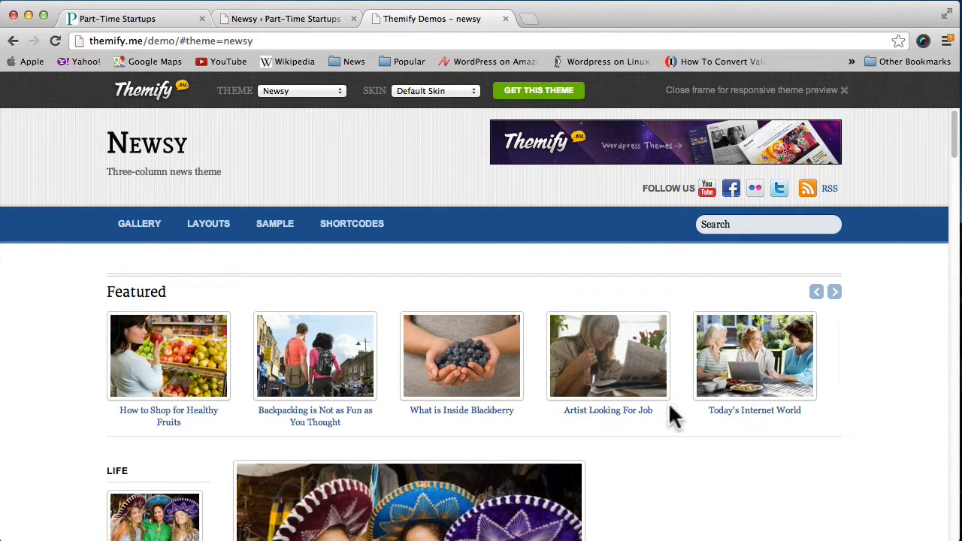
pyautogui.click(833, 296)
pyautogui.click(832, 296)
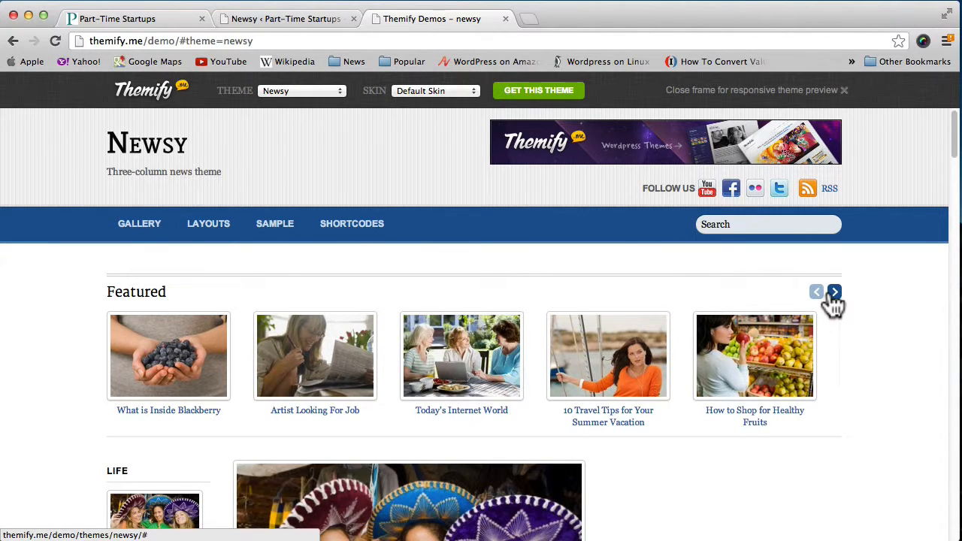
pyautogui.click(833, 295)
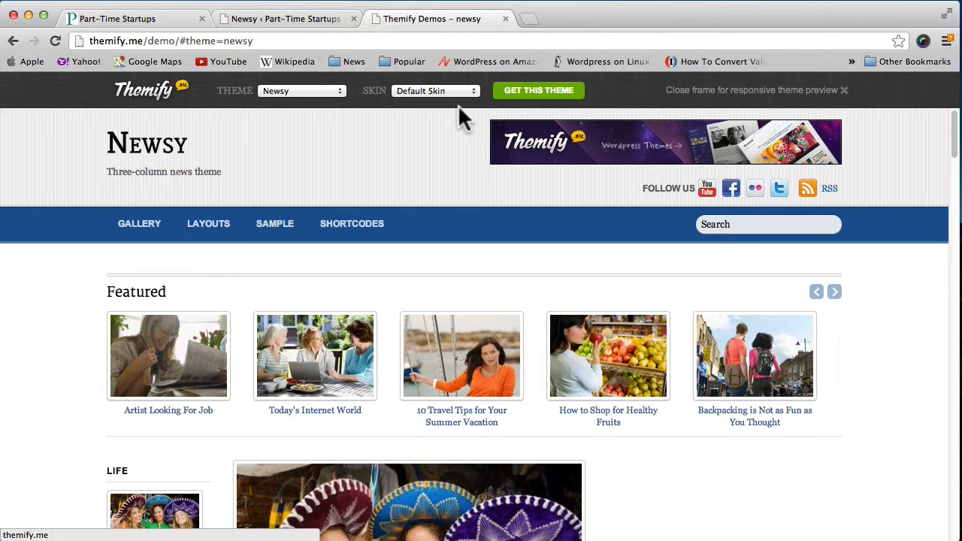
# Examine the Featured footer slider at the end of the Part-Time Startups homepage.
pyautogui.click(135, 24)
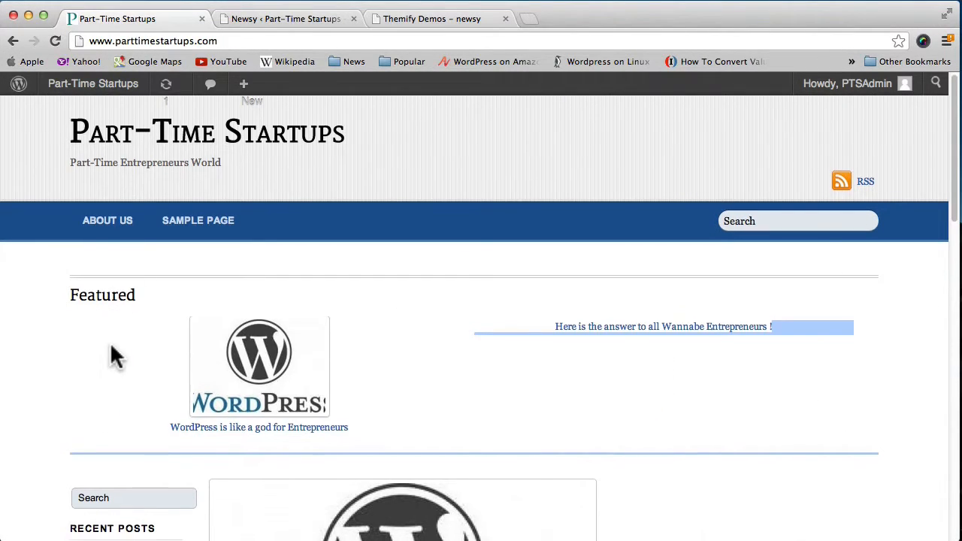
pyautogui.scroll(-20, 110, 347)
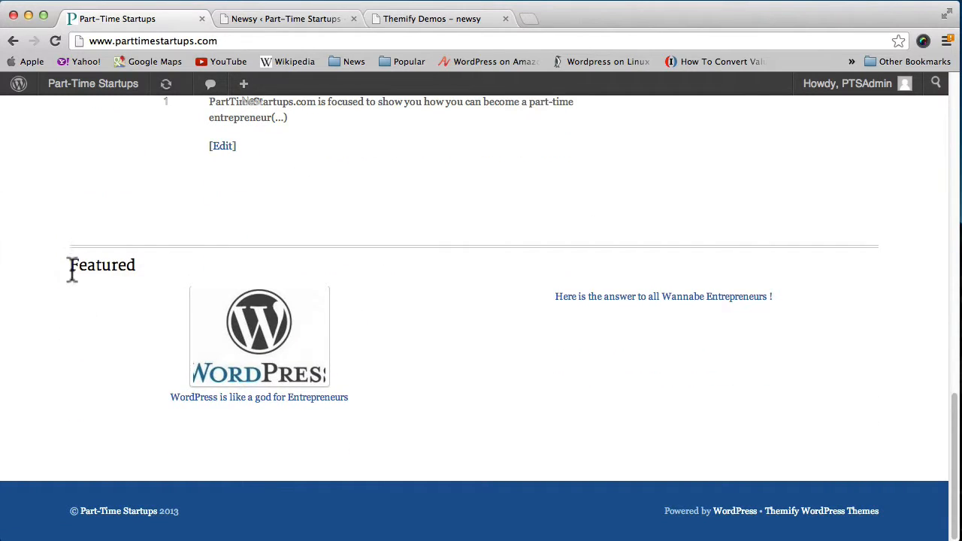
pyautogui.moveTo(70, 257); pyautogui.dragTo(541, 447)
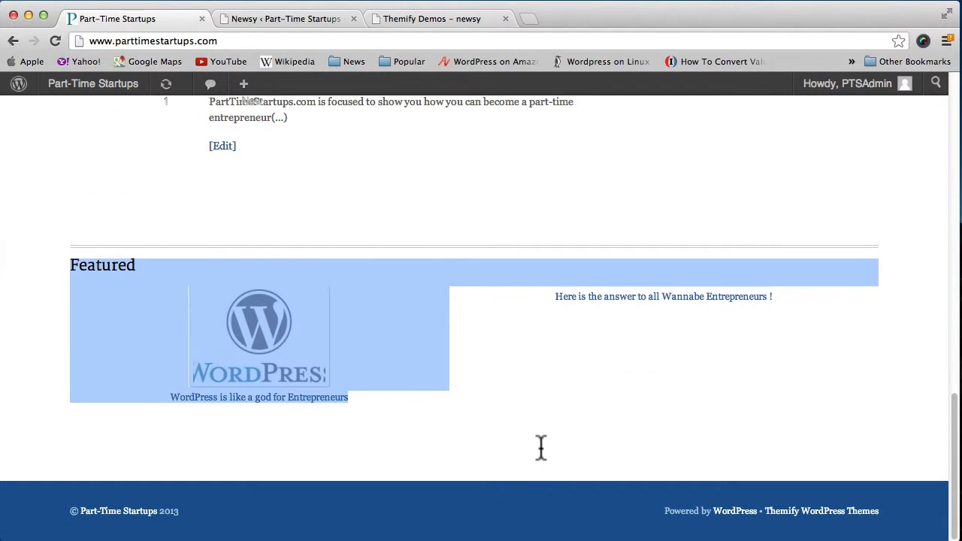
# Try the Images display option for the header slider, review its title, link and image fields, and restore Posts.
pyautogui.click(320, 30)
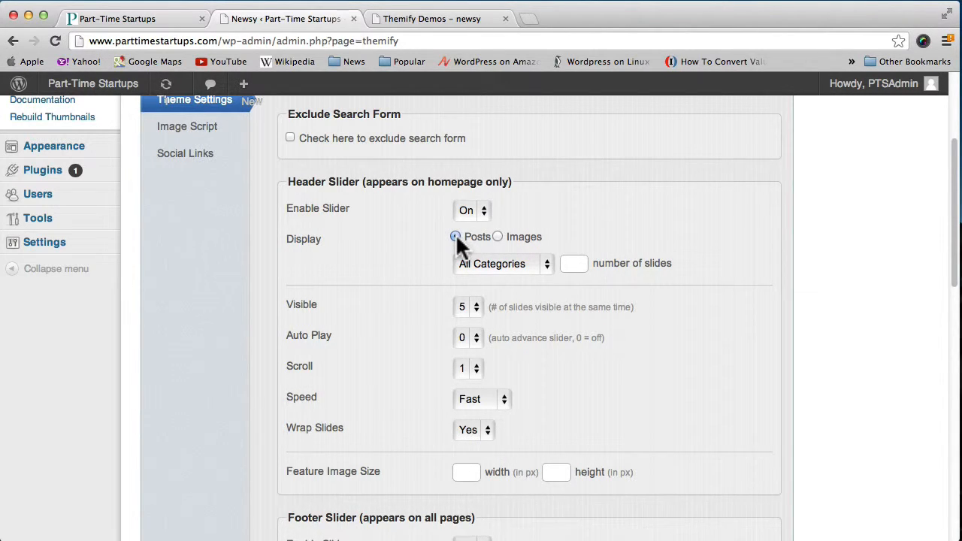
pyautogui.click(497, 237)
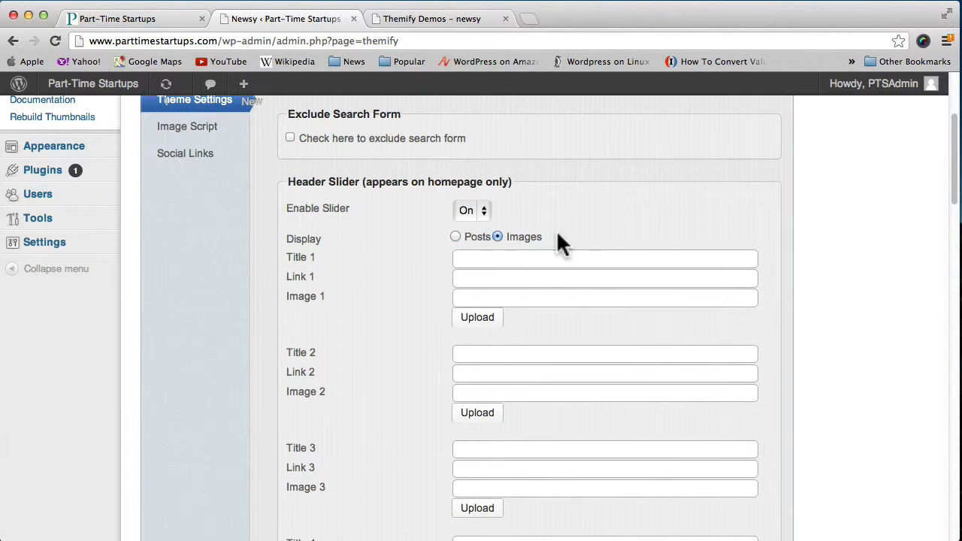
pyautogui.scroll(-3, 774, 320)
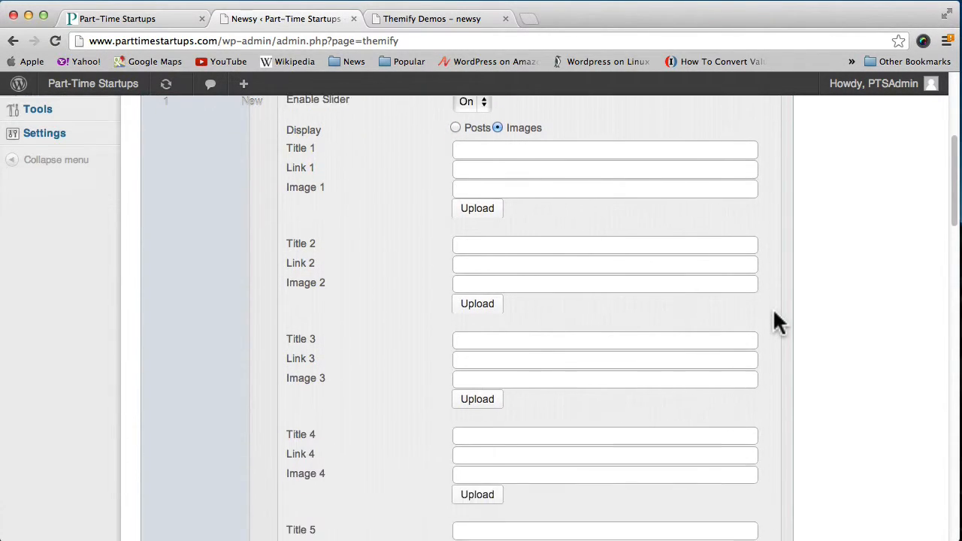
pyautogui.scroll(-4, 774, 320)
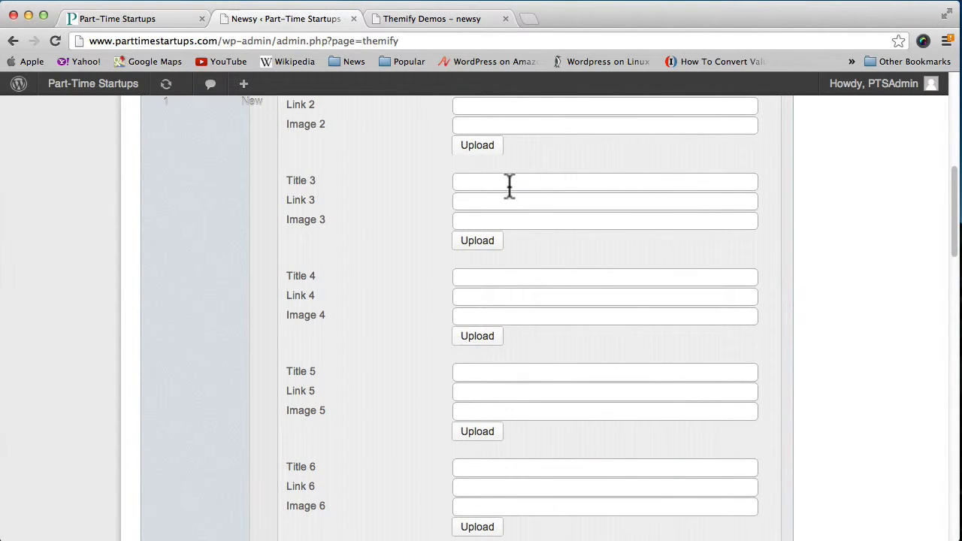
pyautogui.scroll(8, 547, 286)
pyautogui.scroll(2, 548, 297)
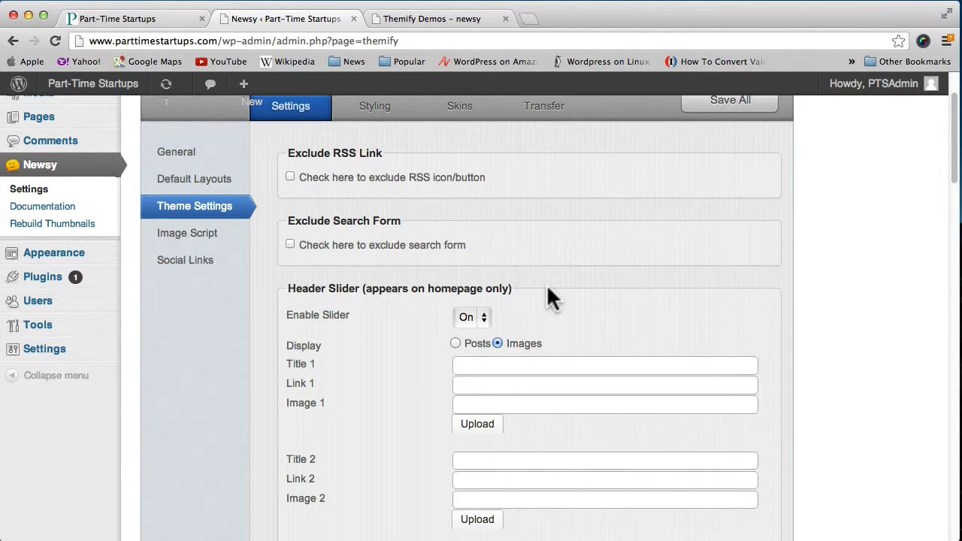
pyautogui.click(455, 343)
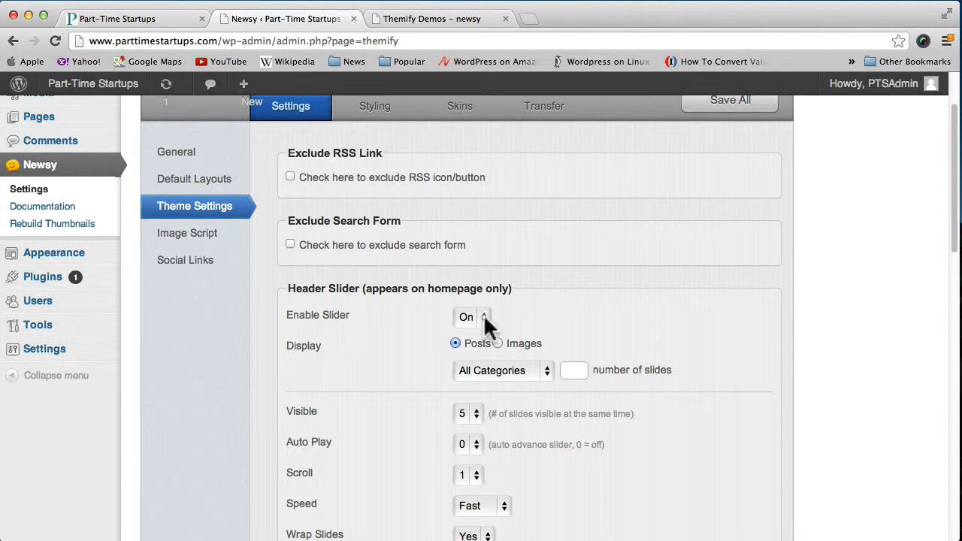
# Disable both the header slider and the footer slider in the theme settings.
pyautogui.click(484, 322)
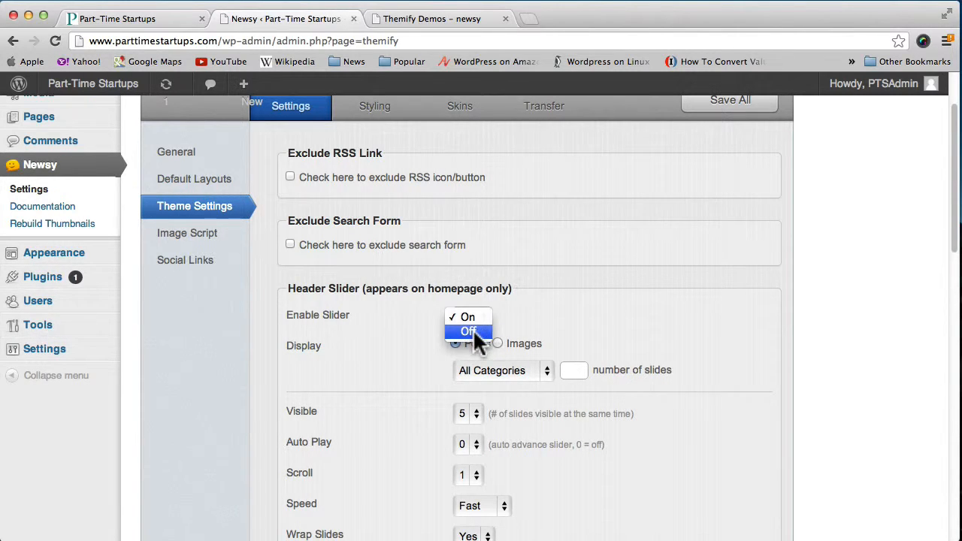
pyautogui.click(479, 333)
pyautogui.scroll(-5, 841, 326)
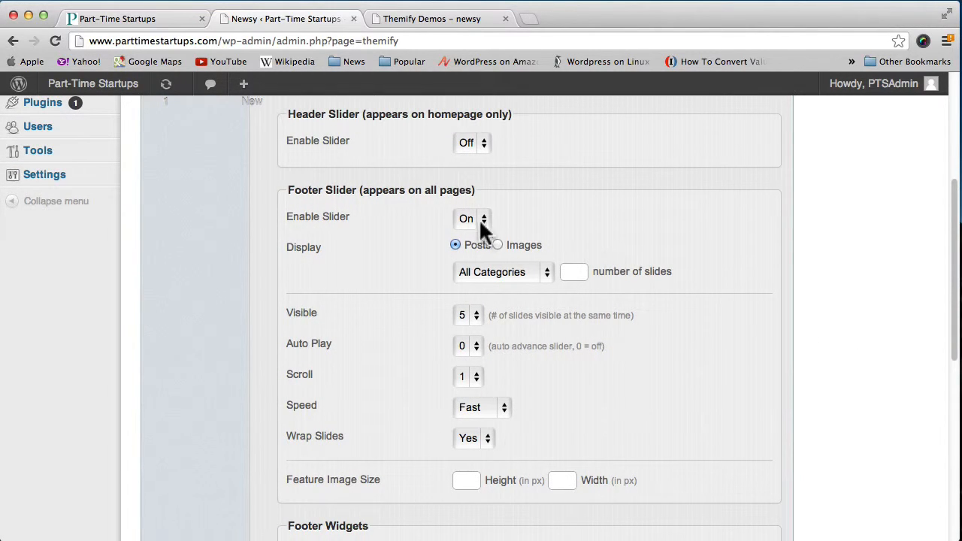
pyautogui.click(472, 218)
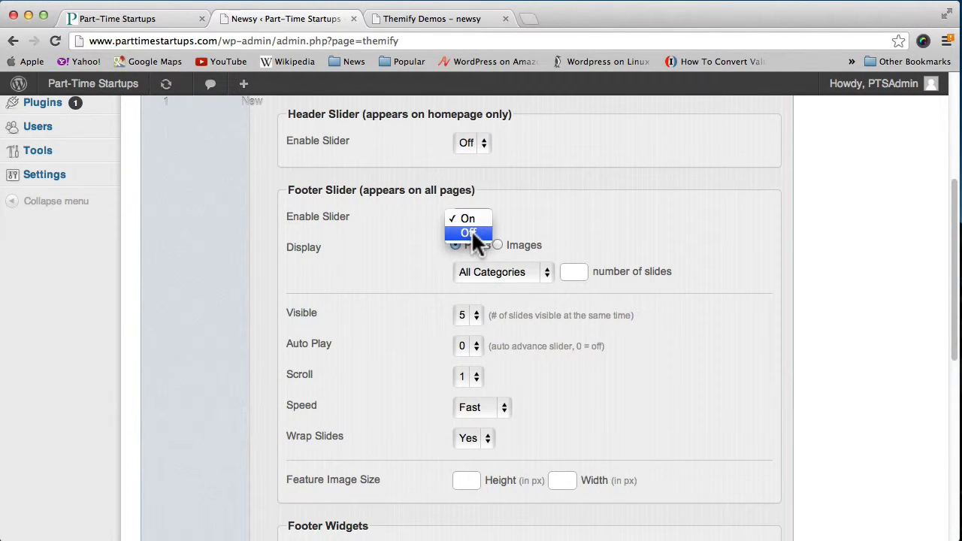
pyautogui.click(471, 232)
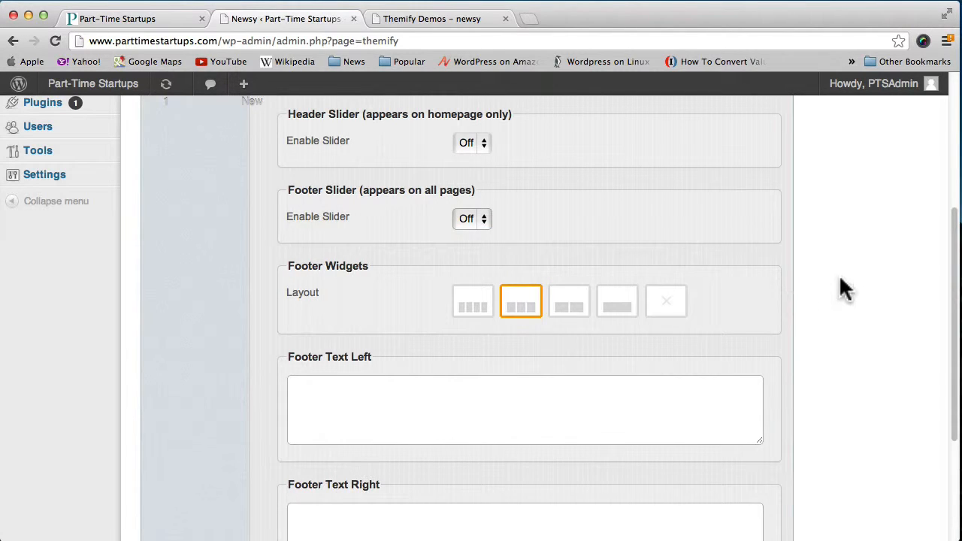
# Check the footer widgets on the Newsy demo and set the footer widget layout to four columns.
pyautogui.scroll(-3, 841, 281)
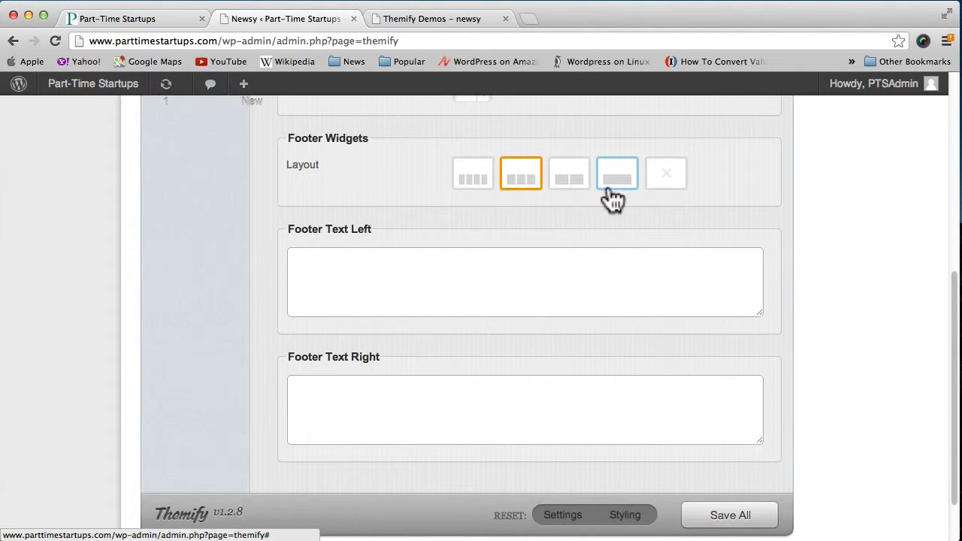
pyautogui.click(474, 26)
pyautogui.scroll(-15, 541, 195)
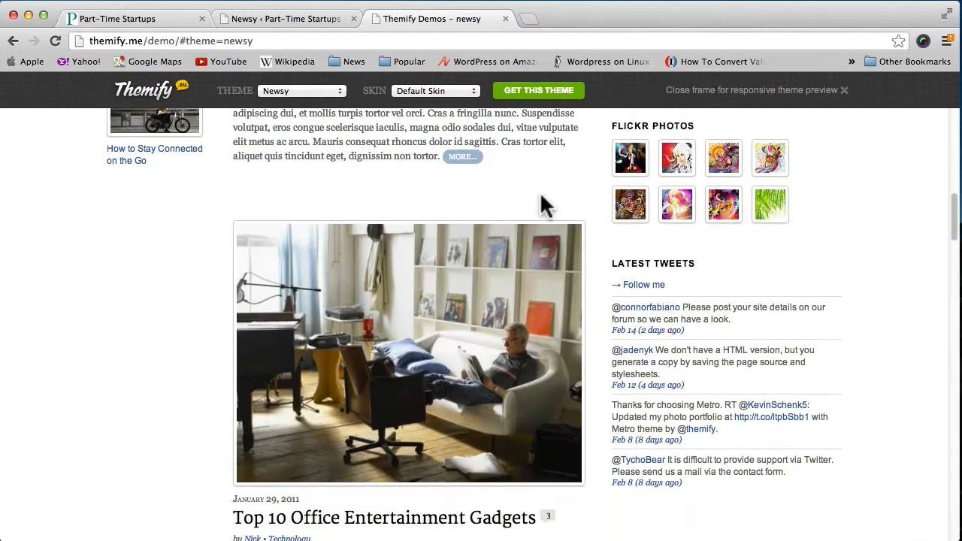
pyautogui.scroll(-15, 545, 206)
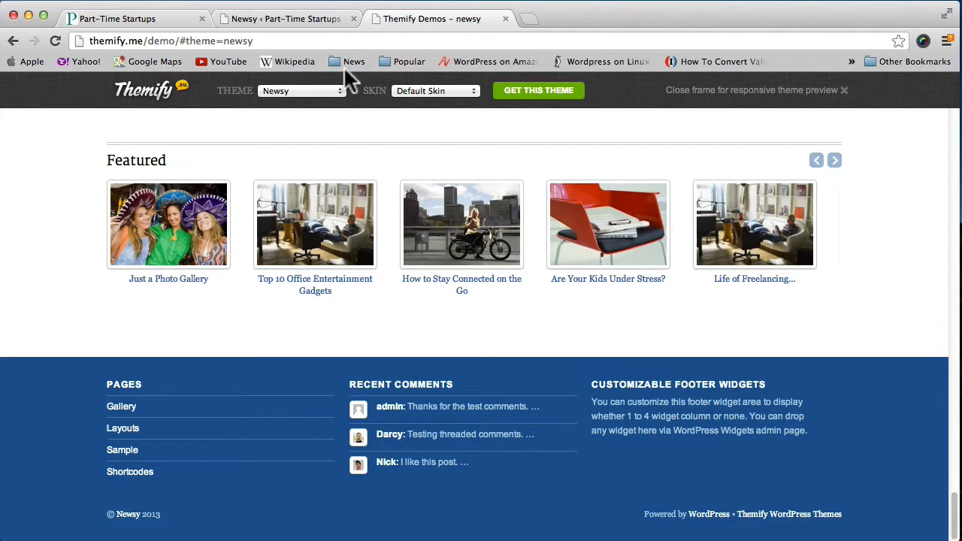
pyautogui.click(302, 19)
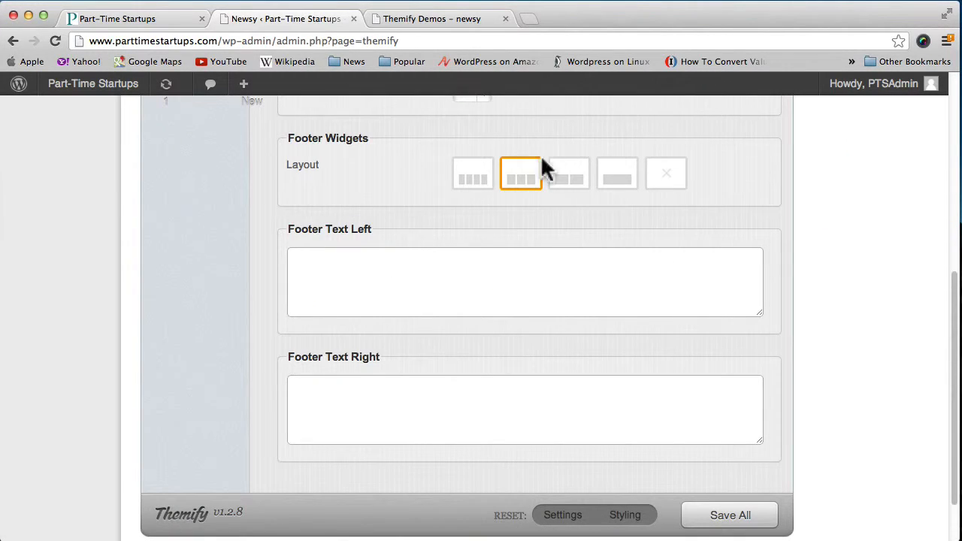
pyautogui.click(483, 192)
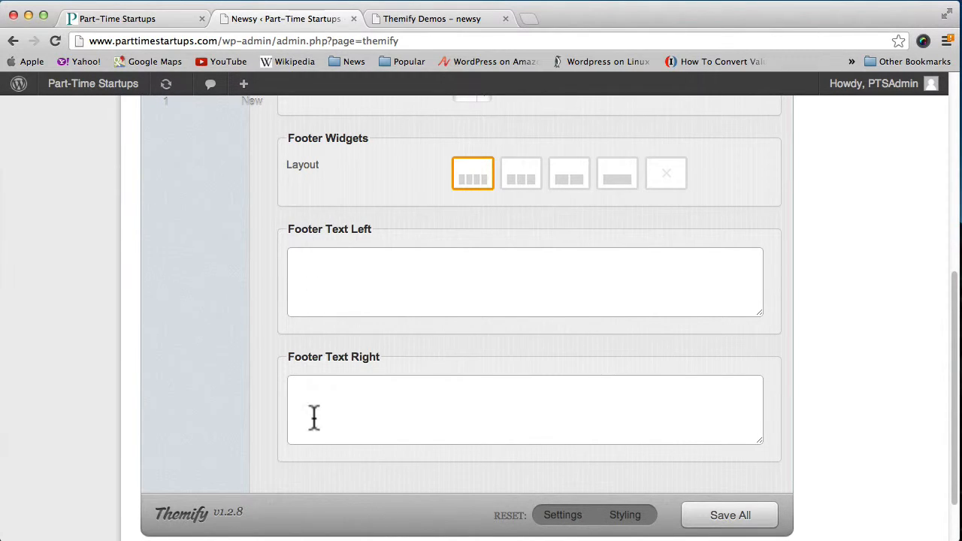
# Locate the left and right footer texts on the live homepage and return to their fields in the theme settings.
pyautogui.click(154, 21)
pyautogui.click(517, 376)
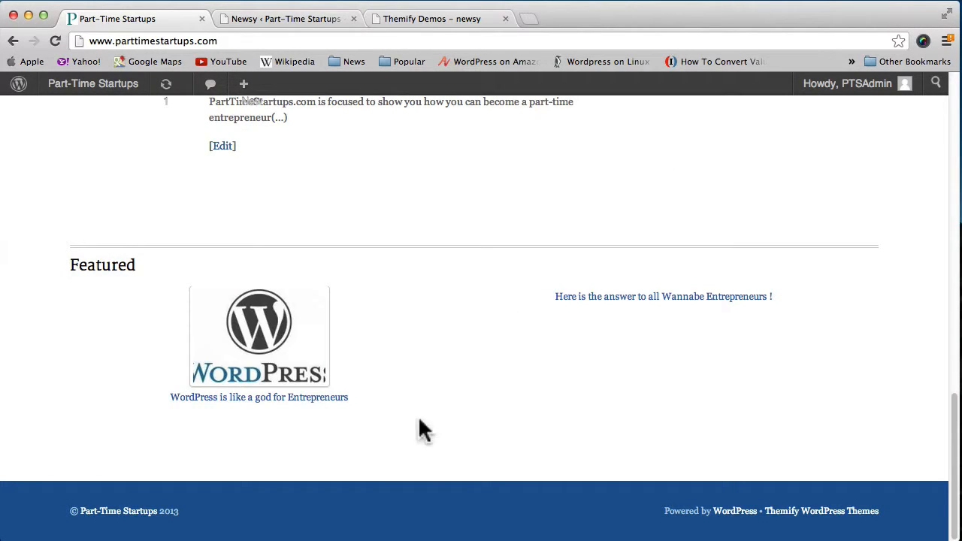
pyautogui.moveTo(158, 512); pyautogui.dragTo(70, 512)
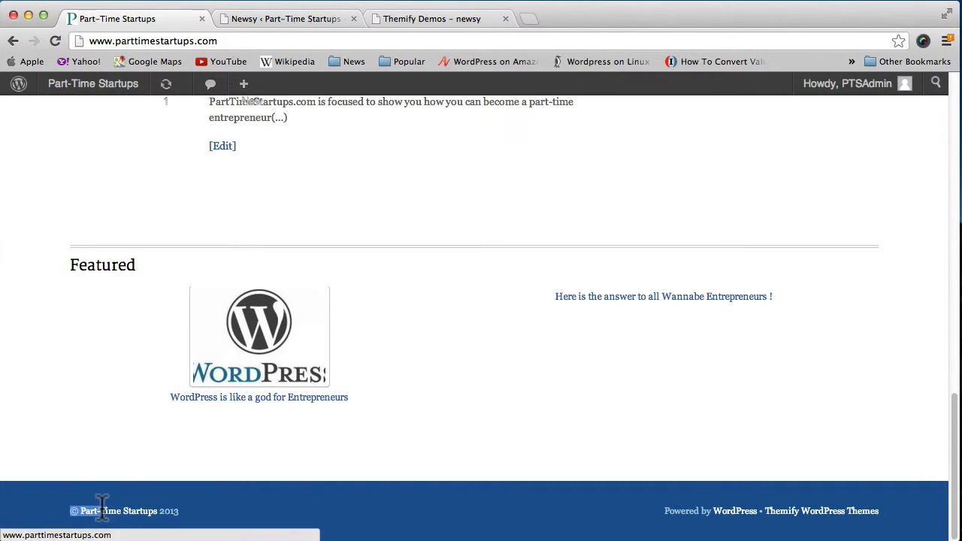
pyautogui.click(180, 513)
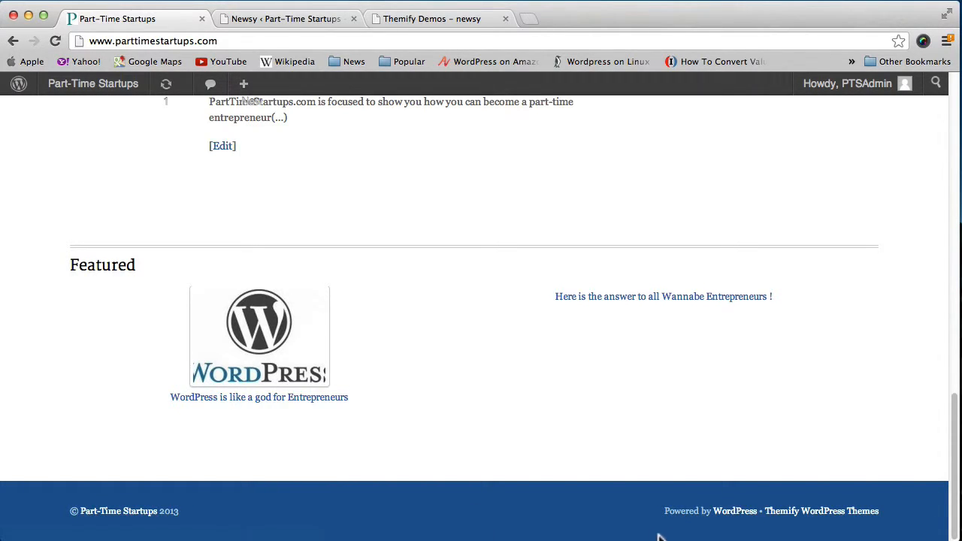
pyautogui.moveTo(661, 518); pyautogui.dragTo(878, 513)
pyautogui.click(886, 511)
pyautogui.click(321, 26)
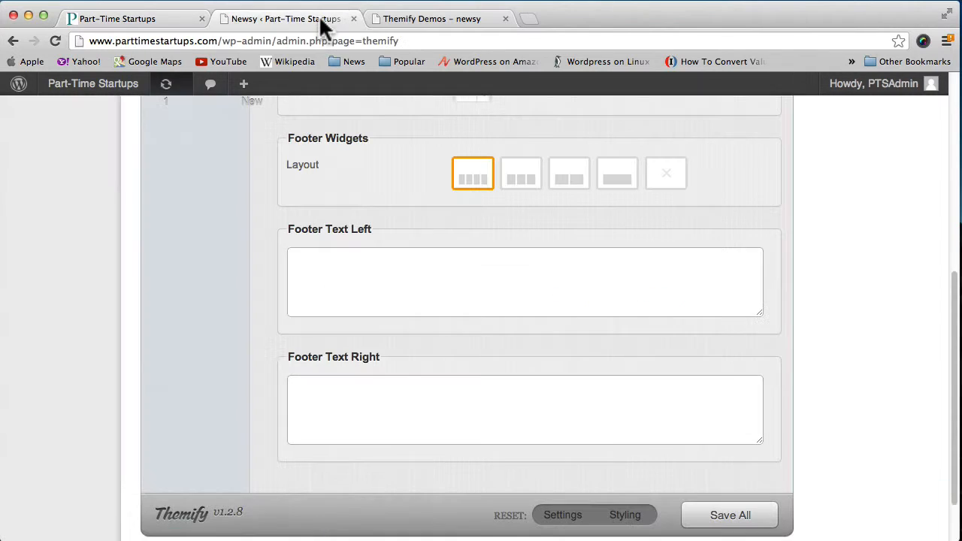
# Save all theme settings with the right footer text left blank, and reload the live homepage to check its header and footer.
pyautogui.click(451, 399)
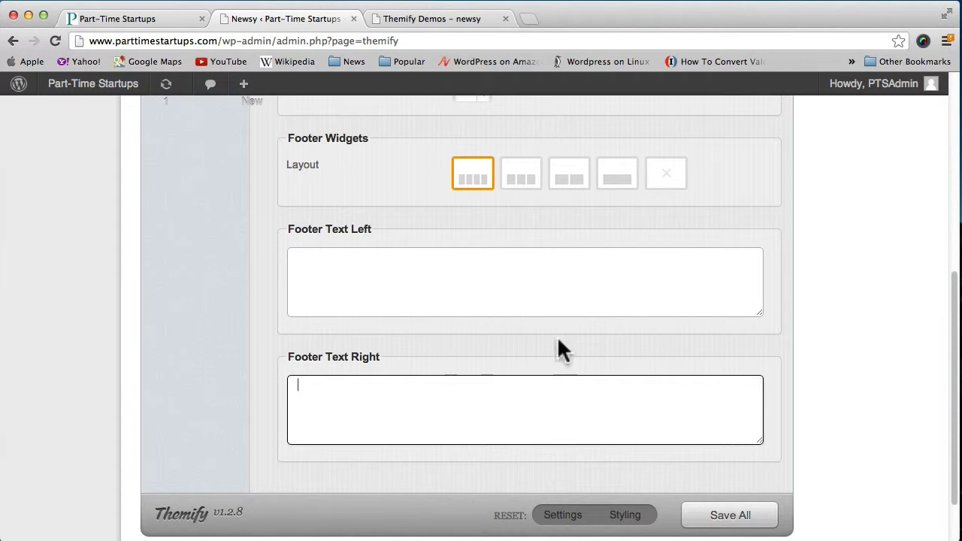
pyautogui.click(733, 524)
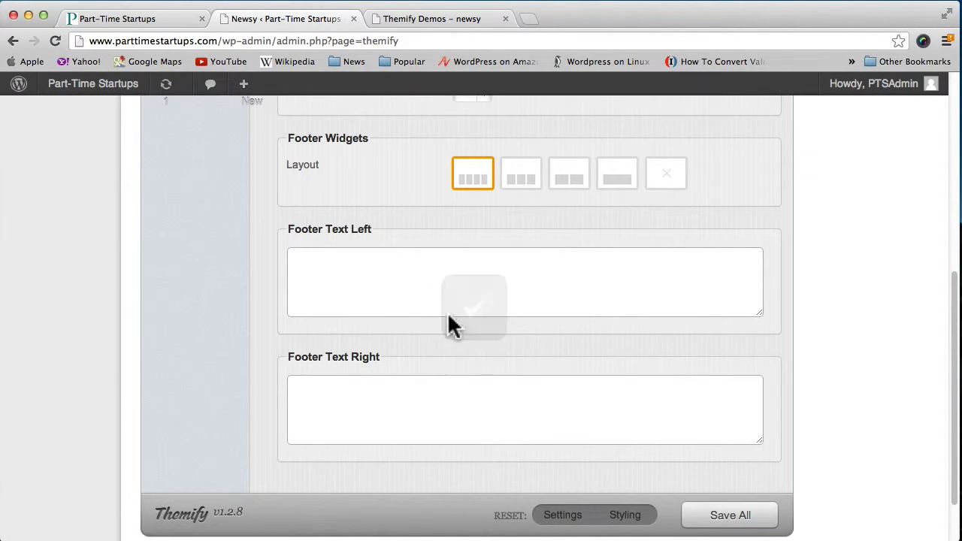
pyautogui.click(169, 20)
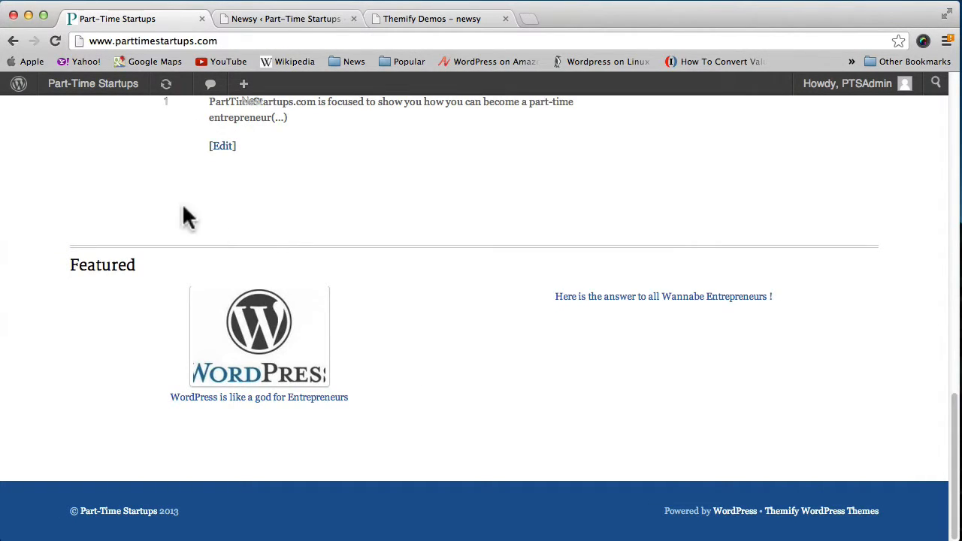
pyautogui.click(56, 40)
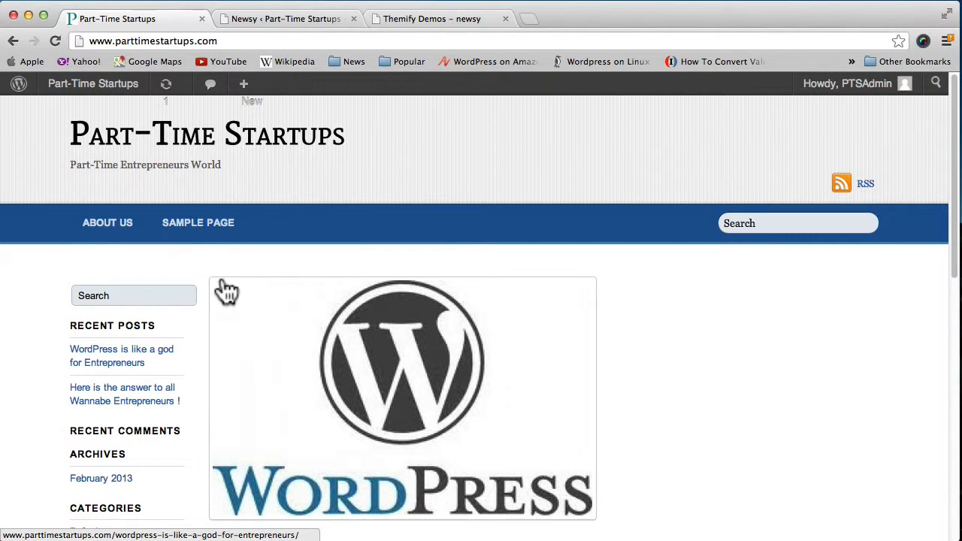
pyautogui.scroll(-10, 226, 290)
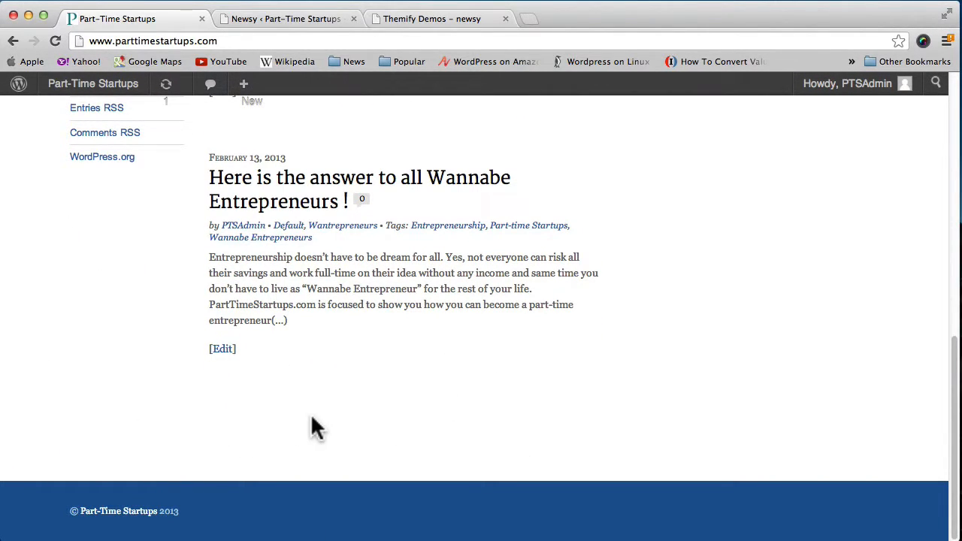
pyautogui.scroll(-2, 310, 424)
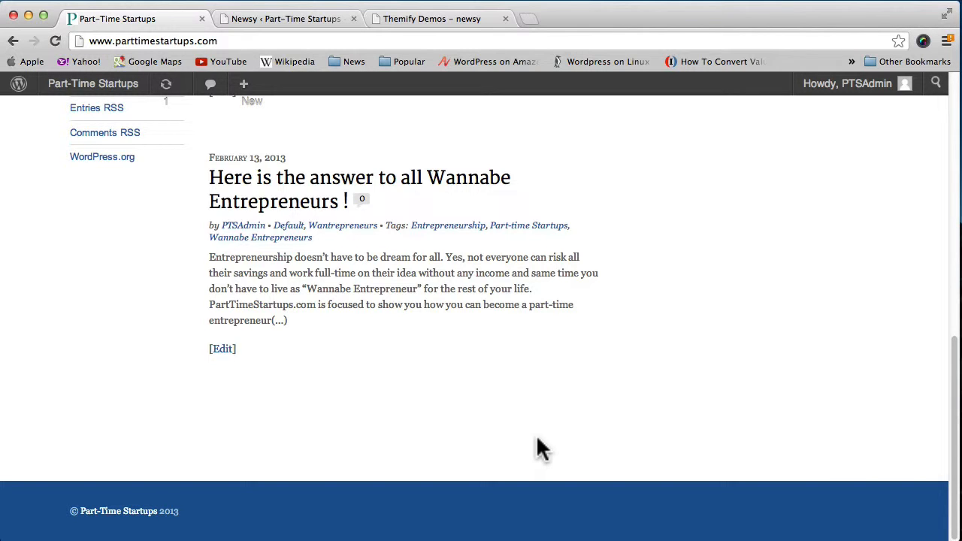
pyautogui.scroll(2, 537, 449)
pyautogui.scroll(-2, 536, 446)
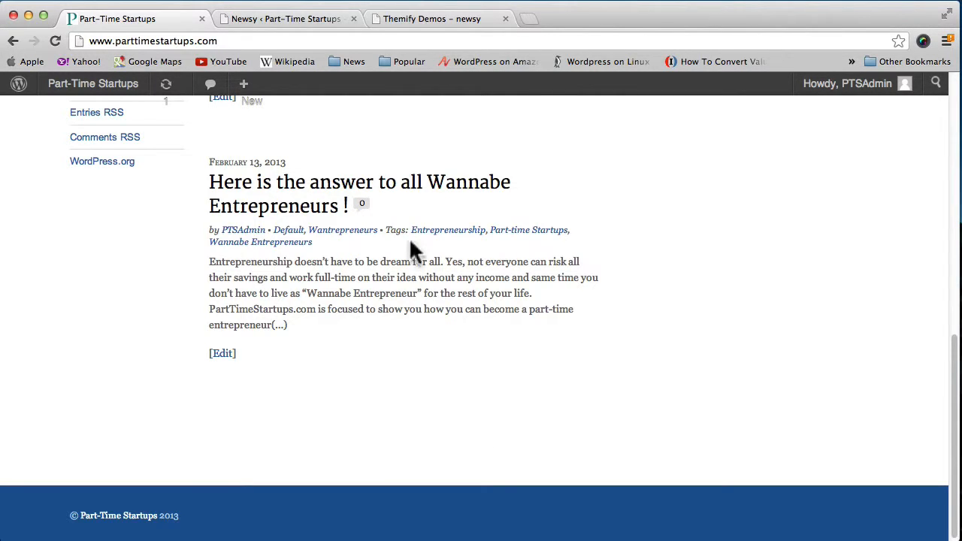
# Open the site's Widgets page from the admin area and locate the Footer Widget 1 to 4 areas.
pyautogui.click(313, 22)
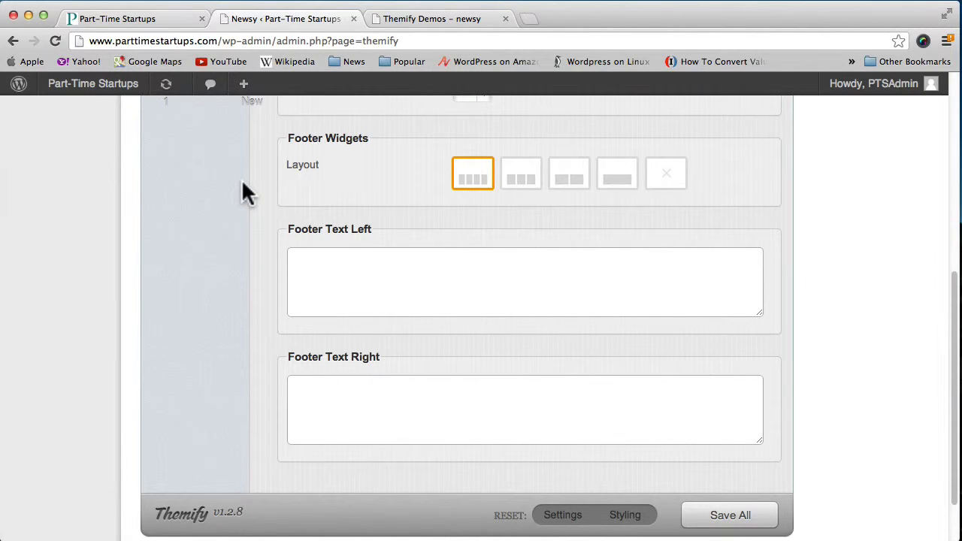
pyautogui.scroll(4, 243, 189)
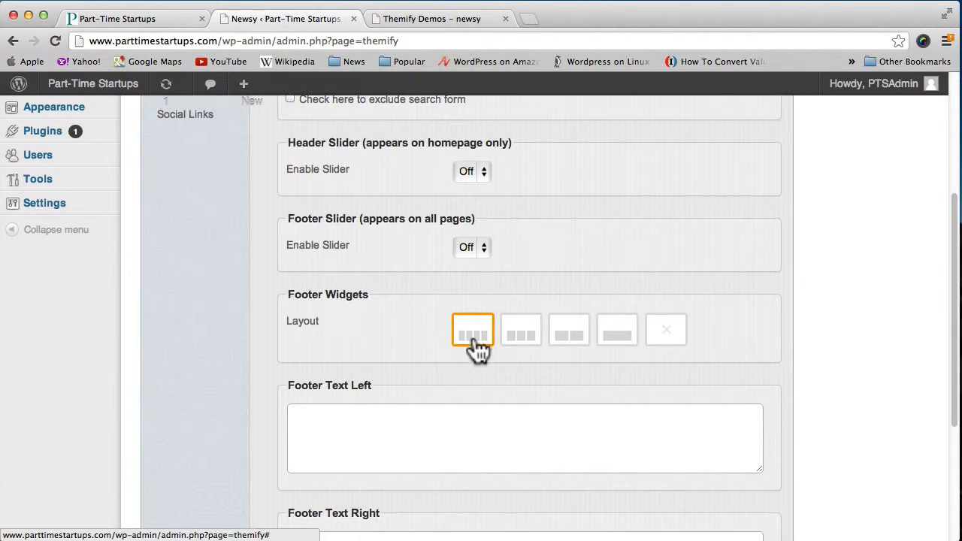
pyautogui.scroll(5, 227, 356)
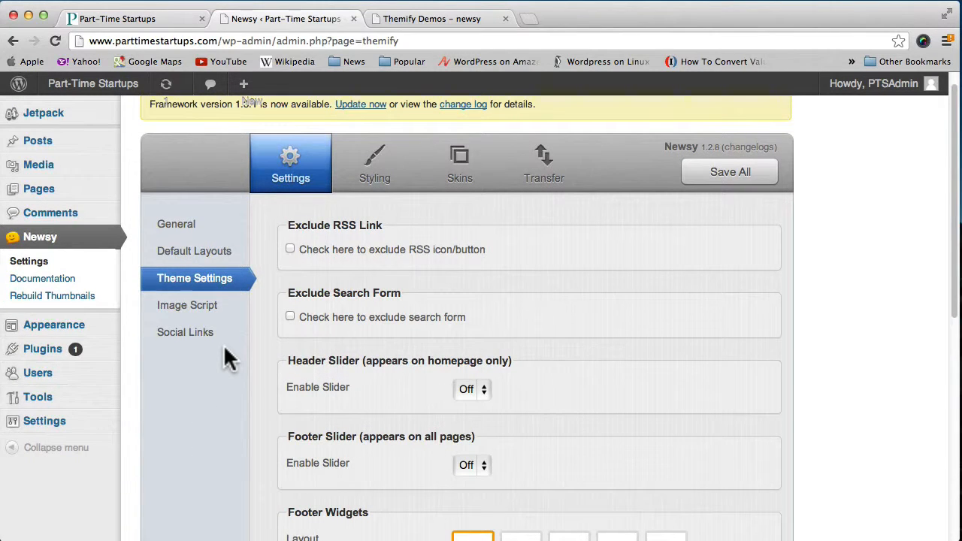
pyautogui.moveTo(60, 333)
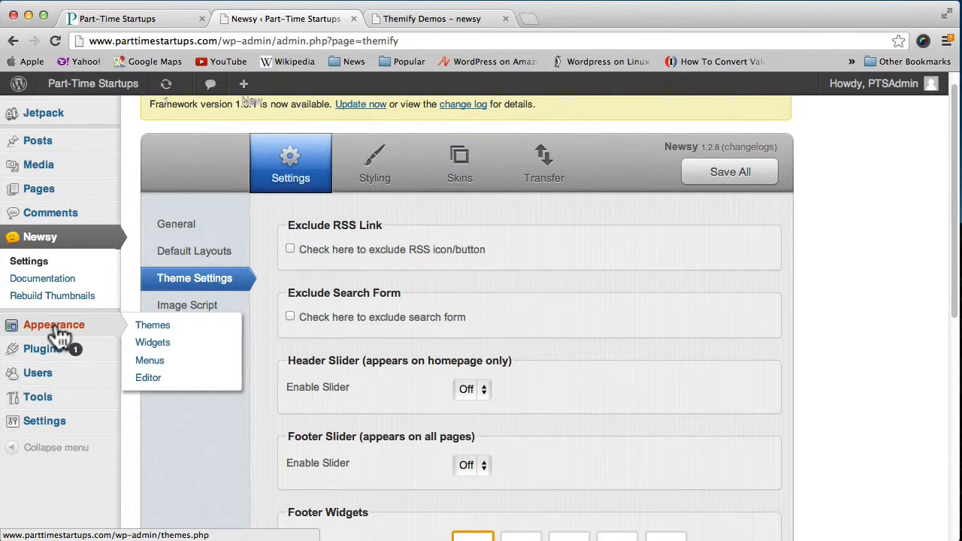
pyautogui.click(154, 342)
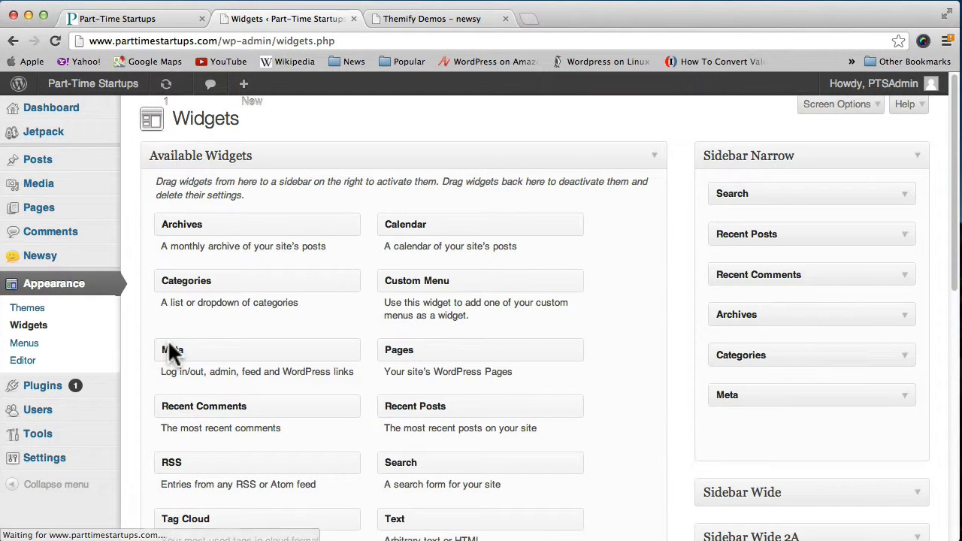
pyautogui.scroll(-10, 681, 308)
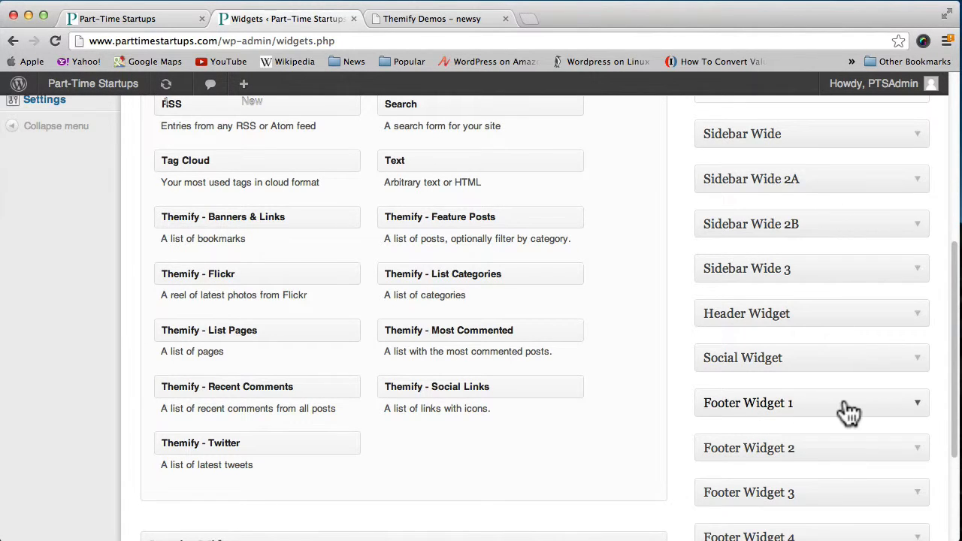
pyautogui.scroll(-3, 843, 411)
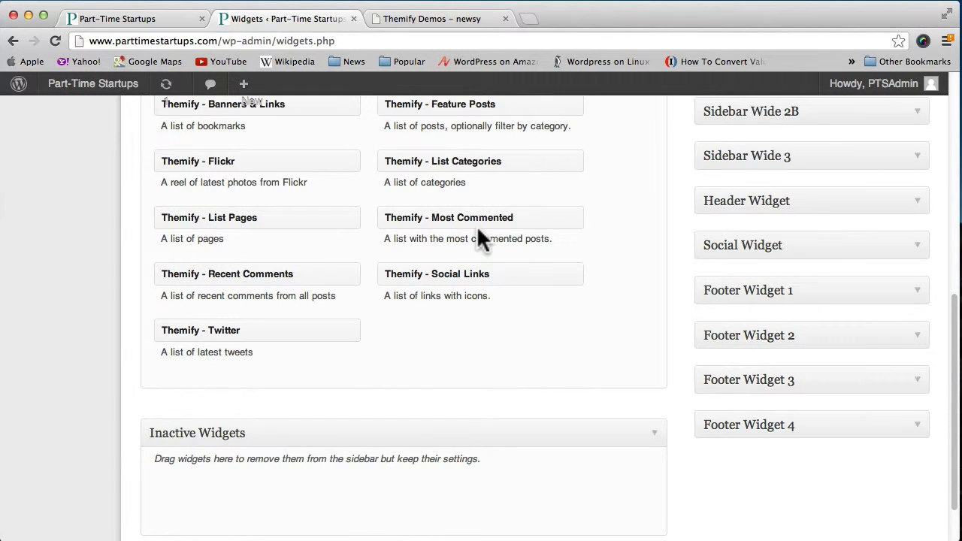
# Return to the Newsy theme settings and review the slider, footer widget layout and footer text options.
pyautogui.scroll(10, 480, 233)
pyautogui.moveTo(103, 264)
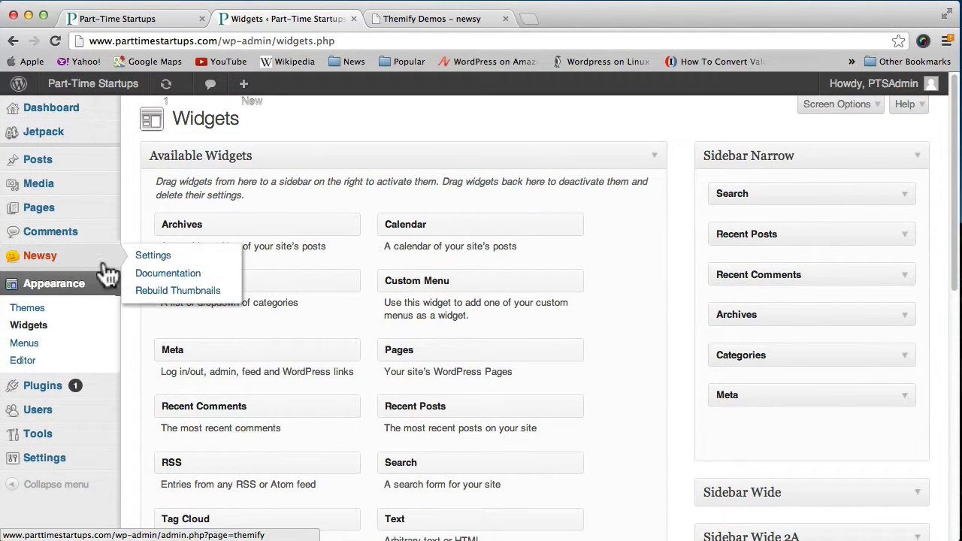
pyautogui.click(154, 255)
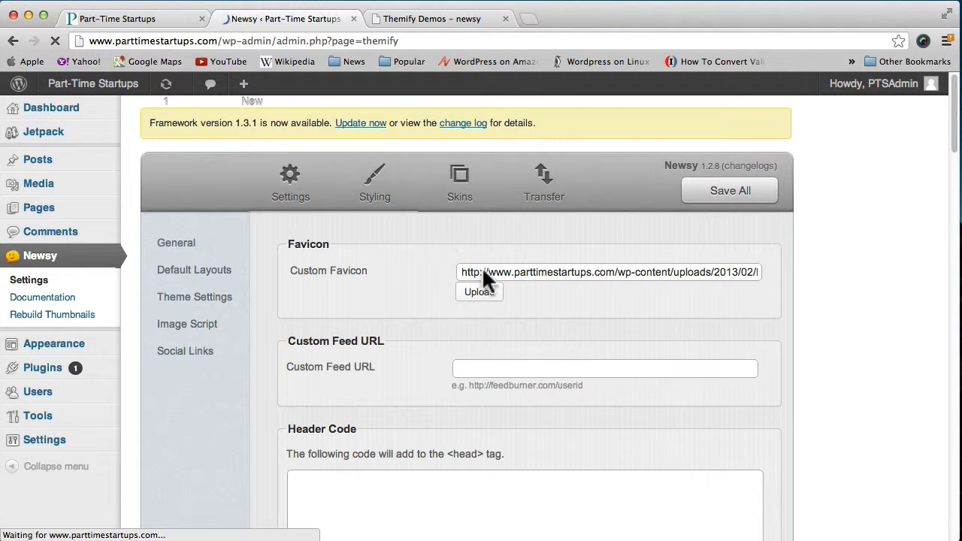
pyautogui.click(194, 296)
pyautogui.scroll(-5, 701, 329)
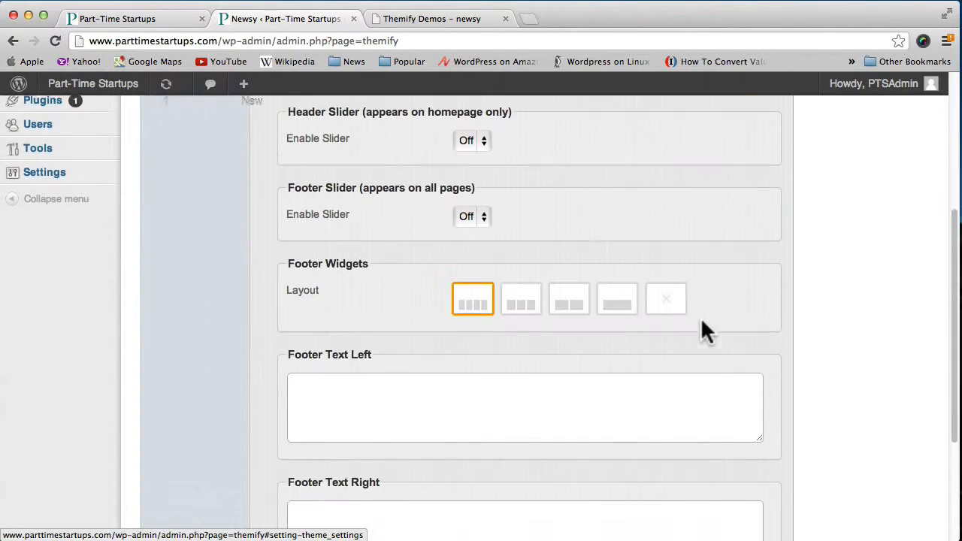
# Review the live Part-Time Startups homepage from its footer up to the header.
pyautogui.click(135, 18)
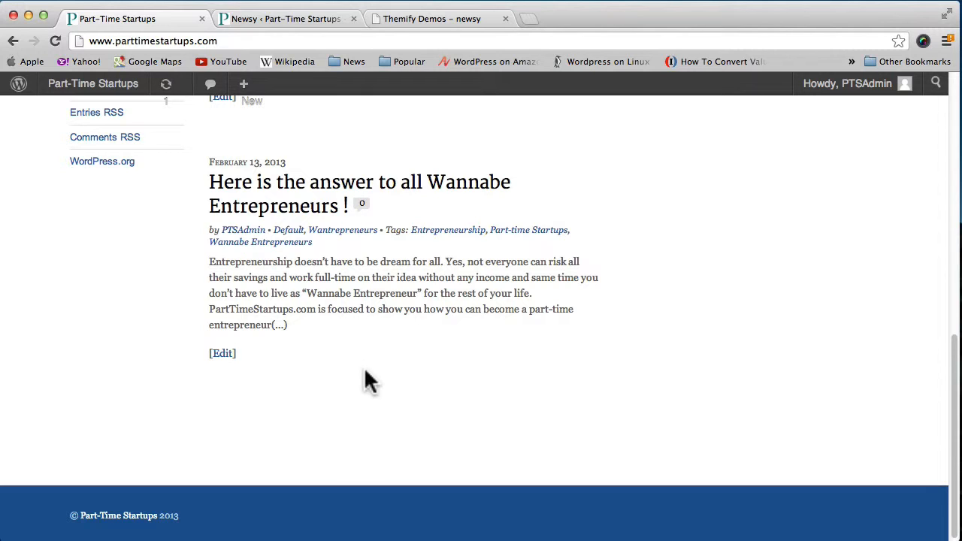
pyautogui.scroll(15, 359, 315)
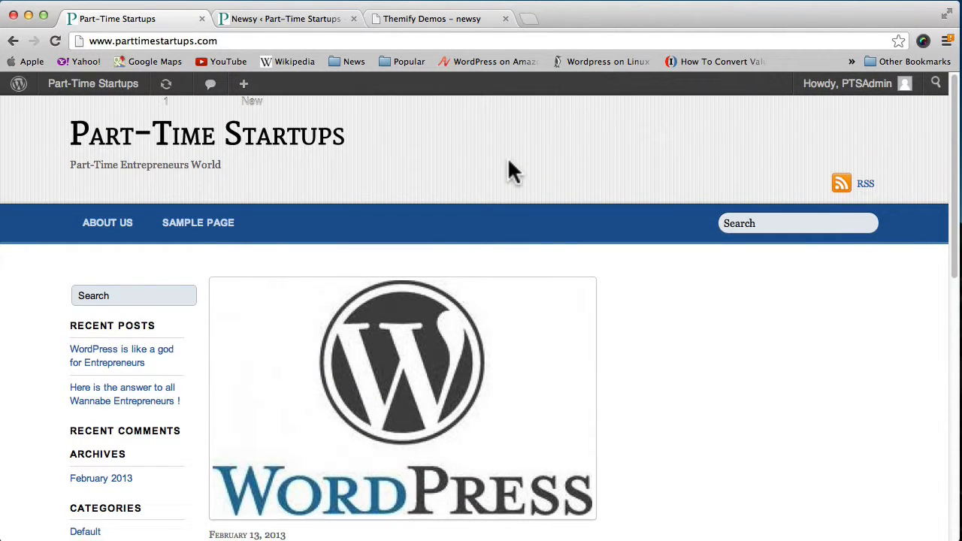
pyautogui.click(550, 5)
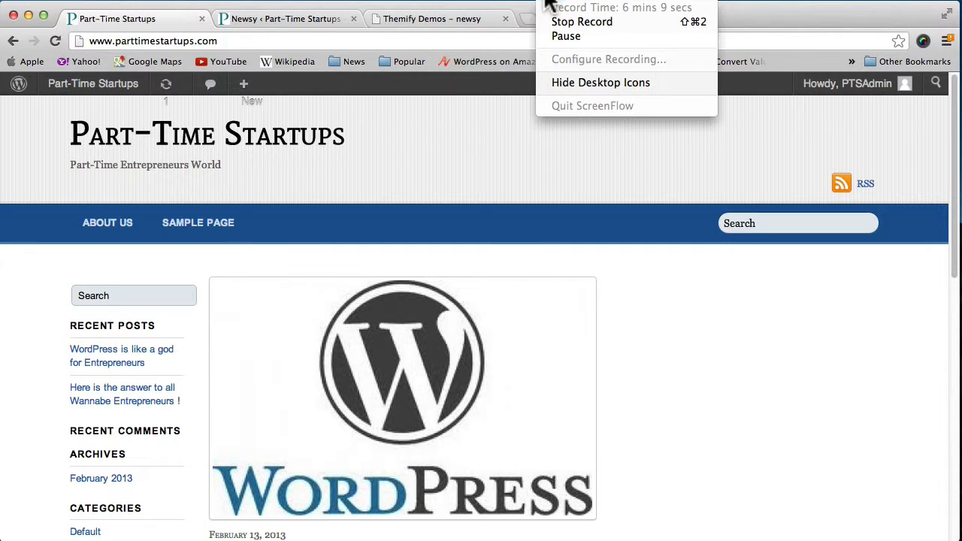